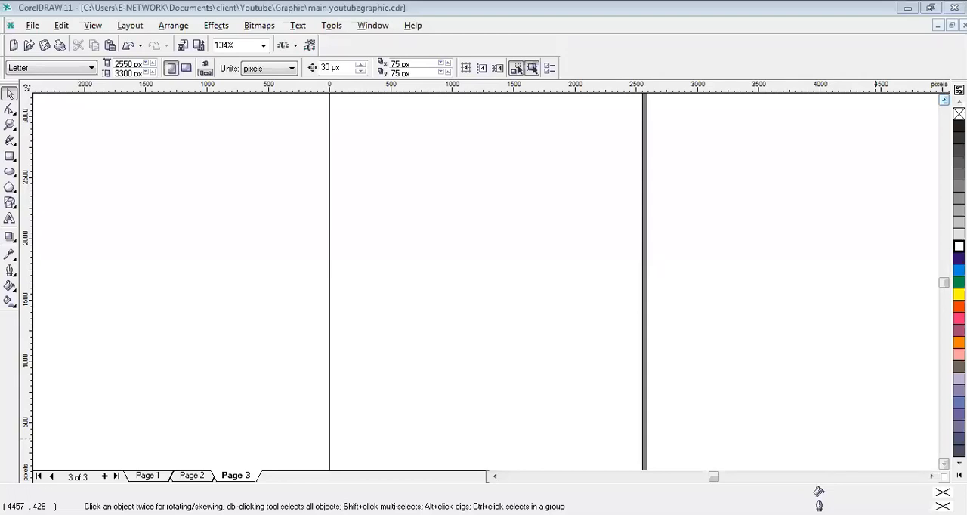
- Set the page's measurement units to pixels
{"action": "scroll", "coordinate": [875, 430], "scroll_direction": "up", "scroll_amount": 1}
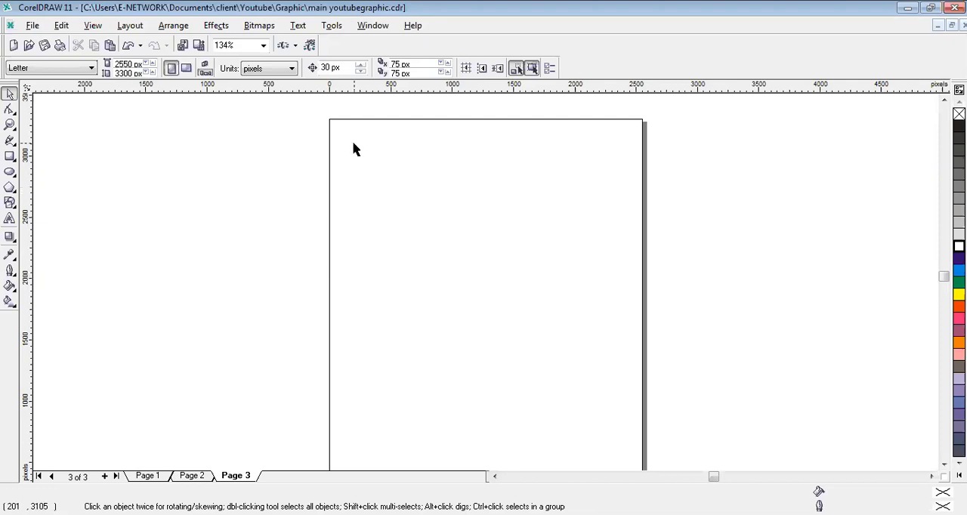
{"action": "left_click", "coordinate": [277, 69]}
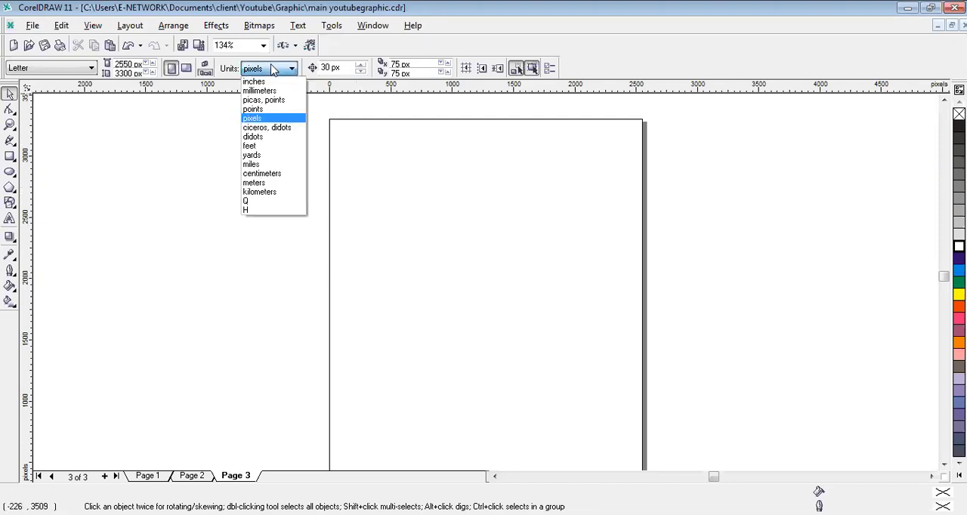
{"action": "left_click", "coordinate": [256, 119]}
{"action": "left_click", "coordinate": [261, 69]}
{"action": "left_click", "coordinate": [251, 118]}
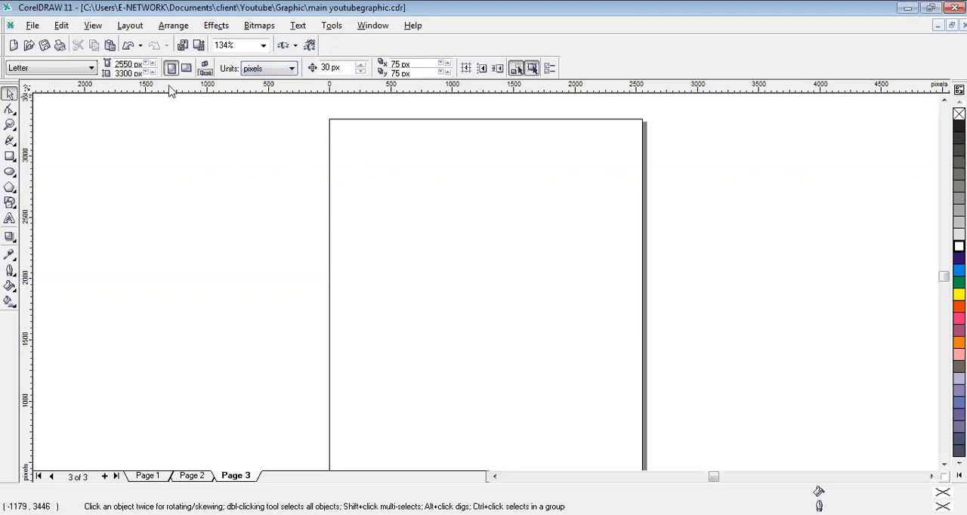
- Set the page size to 500 px wide by 300 px high
{"action": "double_click", "coordinate": [136, 63]}
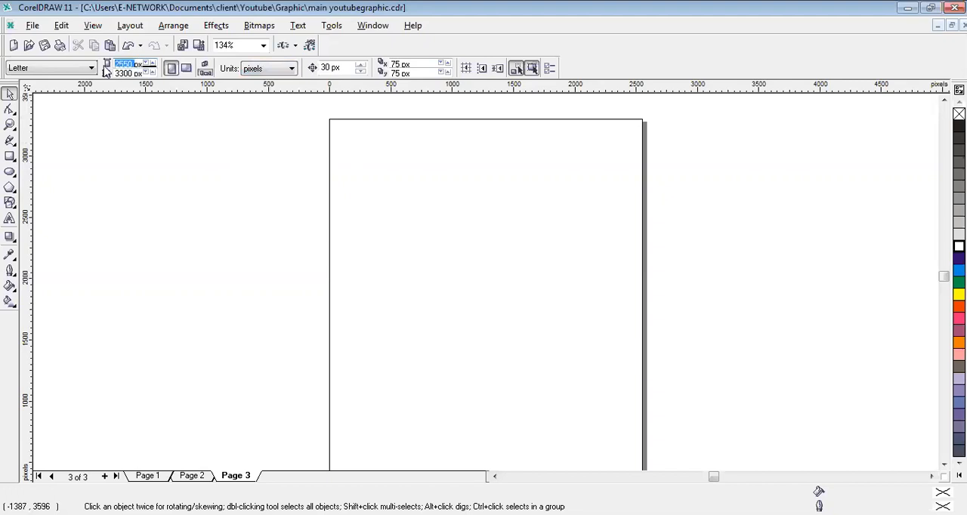
{"action": "type", "text": "5000"}
{"action": "key", "text": "Tab"}
{"action": "type", "text": "300"}
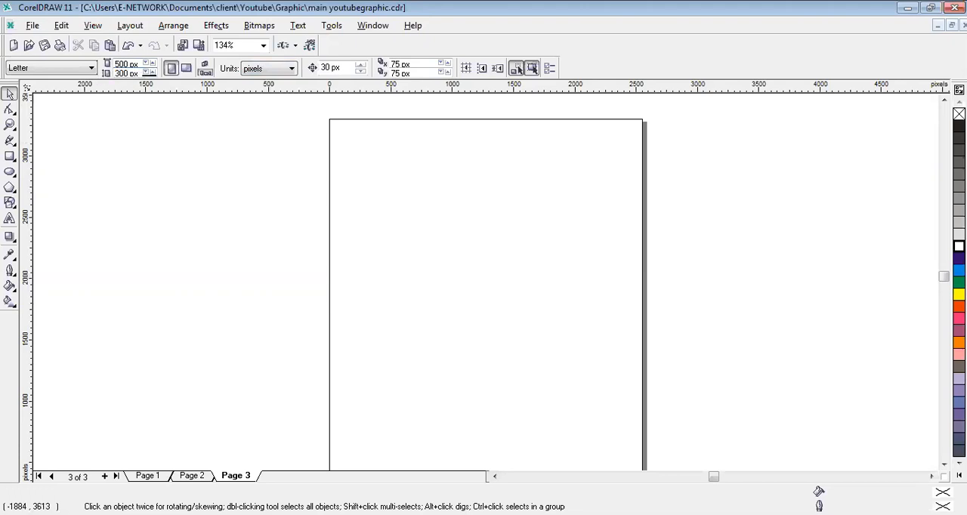
{"action": "key", "text": "Return"}
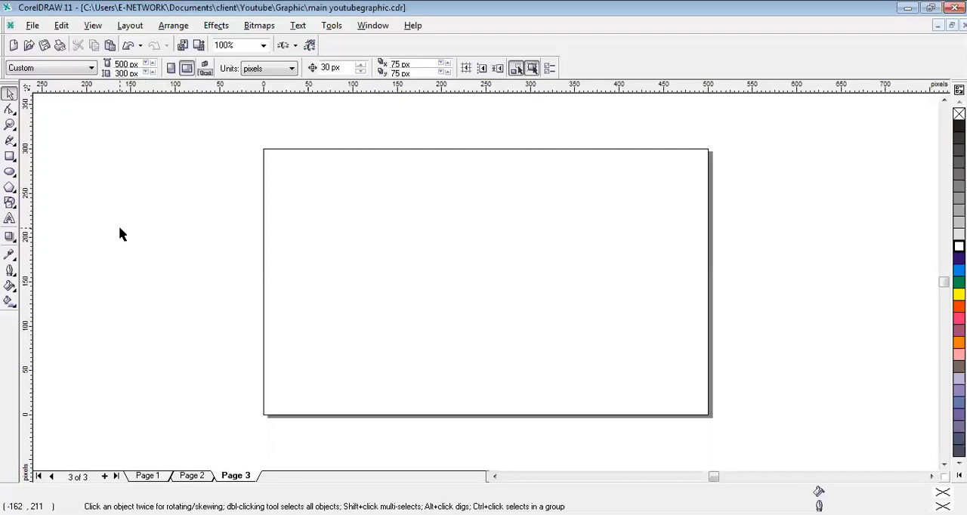
- Draw a rectangle overlapping the page's upper-left area and set its size to 500 by 300 px
{"action": "left_click", "coordinate": [9, 156]}
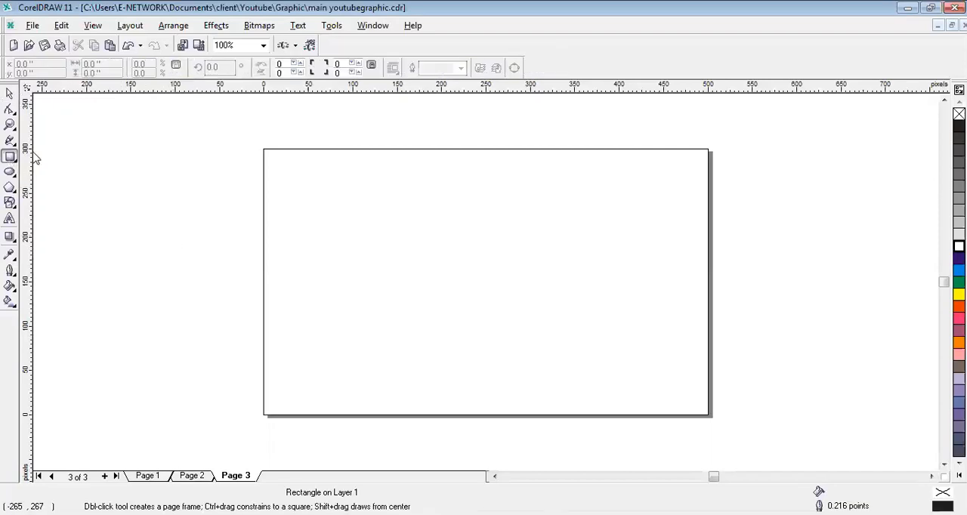
{"action": "mouse_move", "coordinate": [194, 149]}
{"action": "left_mouse_down"}
{"action": "mouse_move", "coordinate": [367, 261]}
{"action": "mouse_move", "coordinate": [428, 341]}
{"action": "left_mouse_up"}
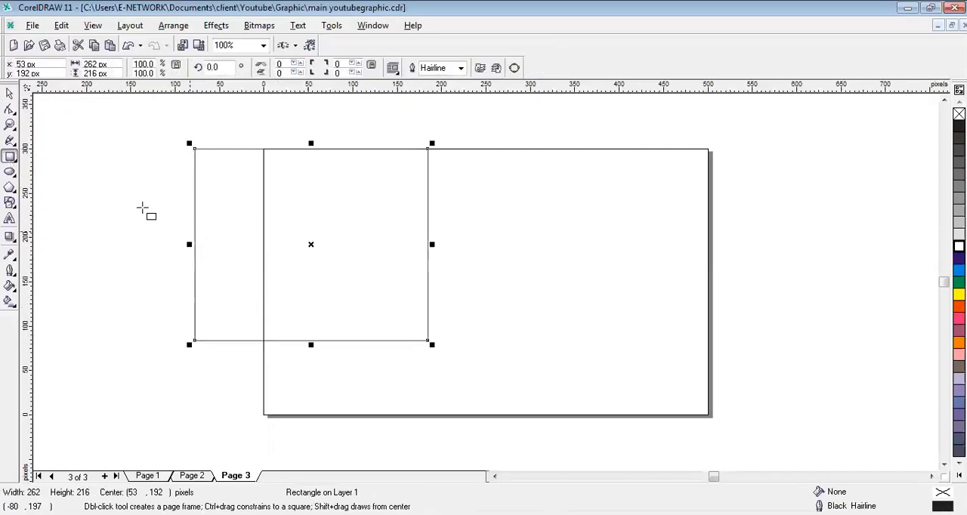
{"action": "left_click", "coordinate": [9, 92]}
{"action": "double_click", "coordinate": [95, 63]}
{"action": "type", "text": "500"}
{"action": "key", "text": "Tab"}
{"action": "type", "text": "300"}
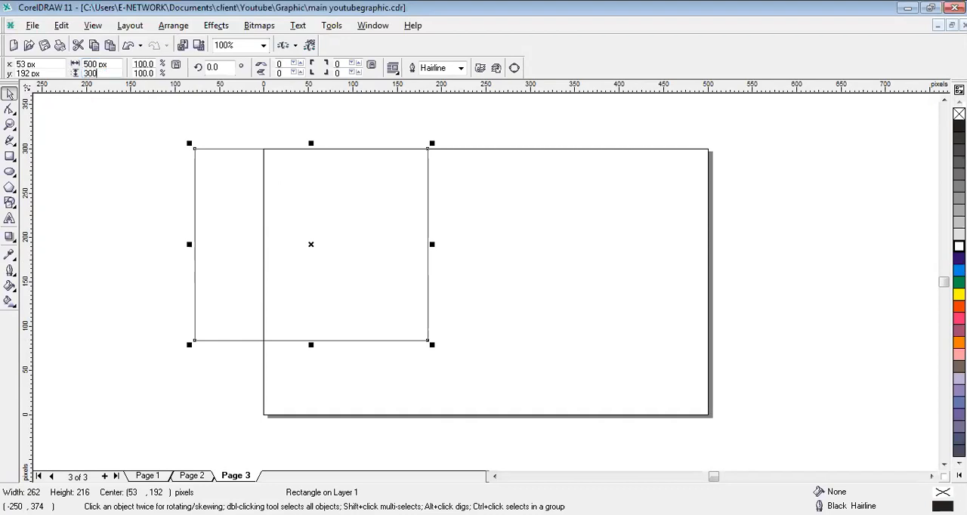
{"action": "key", "text": "Return"}
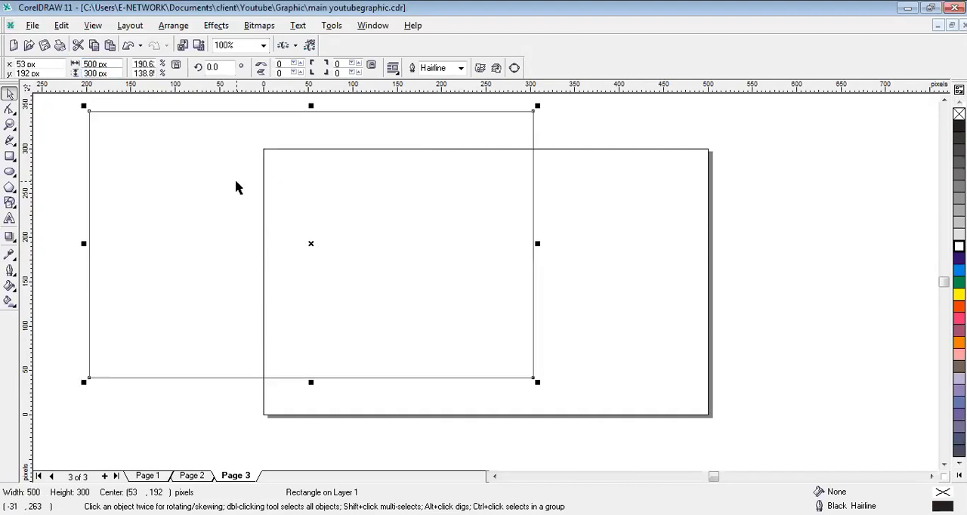
- Center the 500 by 300 px rectangle on the page and remove its outline
{"action": "key", "text": "p"}
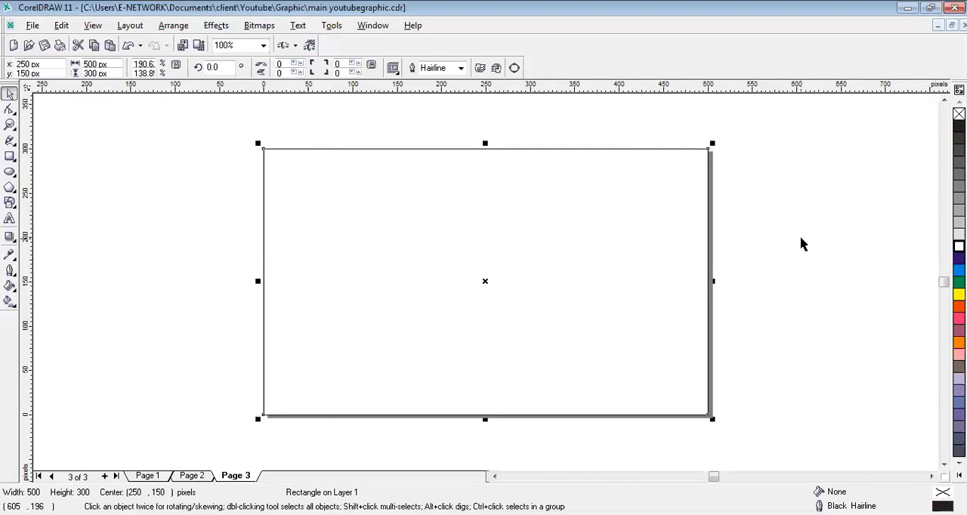
{"action": "key", "text": "F4"}
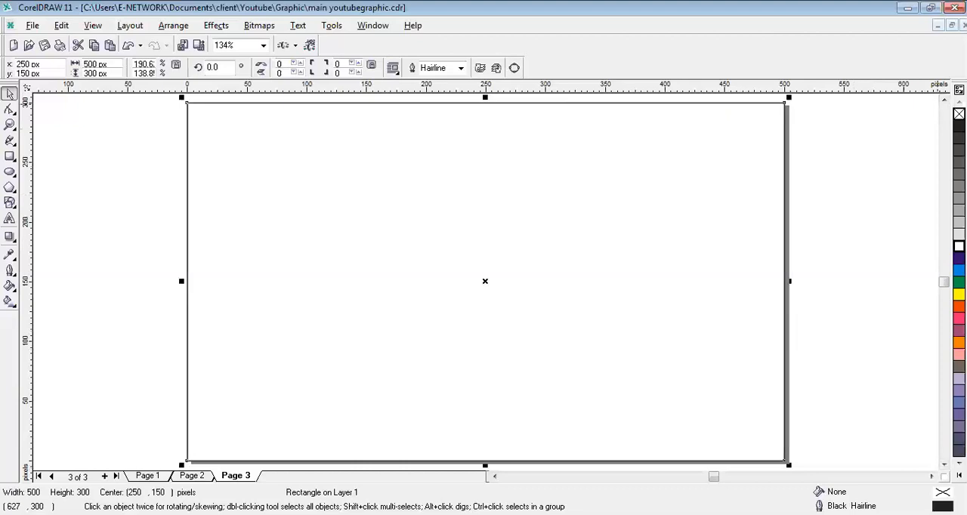
{"action": "right_click", "coordinate": [958, 114]}
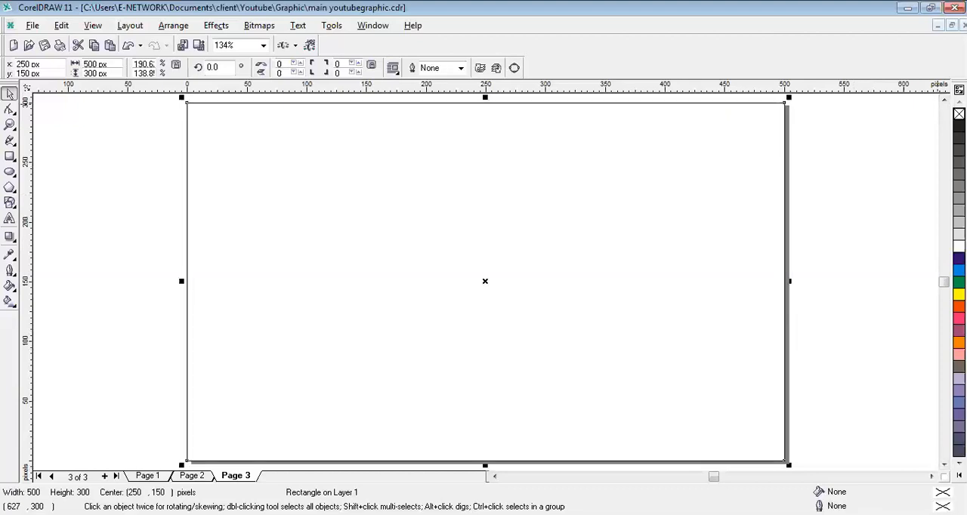
{"action": "left_click", "coordinate": [851, 182]}
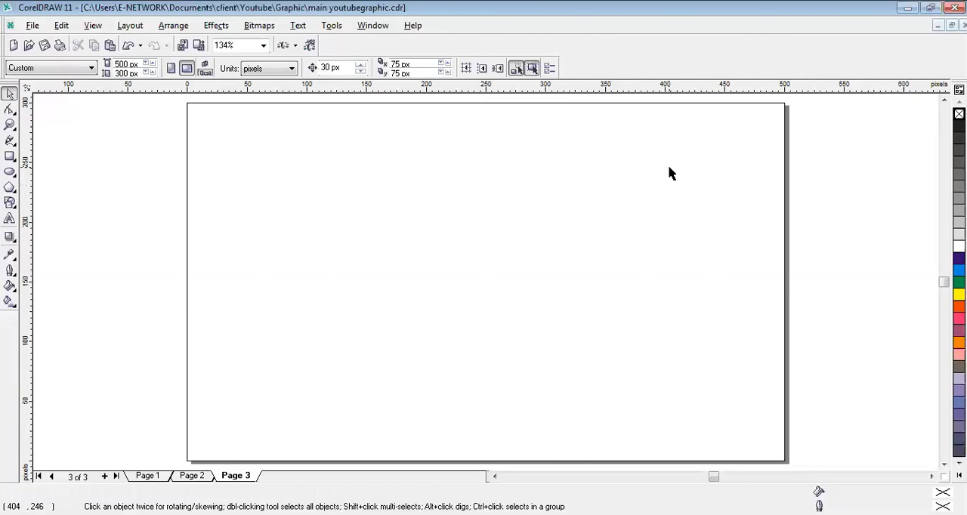
- Place a copy of Page 2's "How to Schedule Video on Youtube" design on the empty area beside the page
{"action": "left_click", "coordinate": [10, 219]}
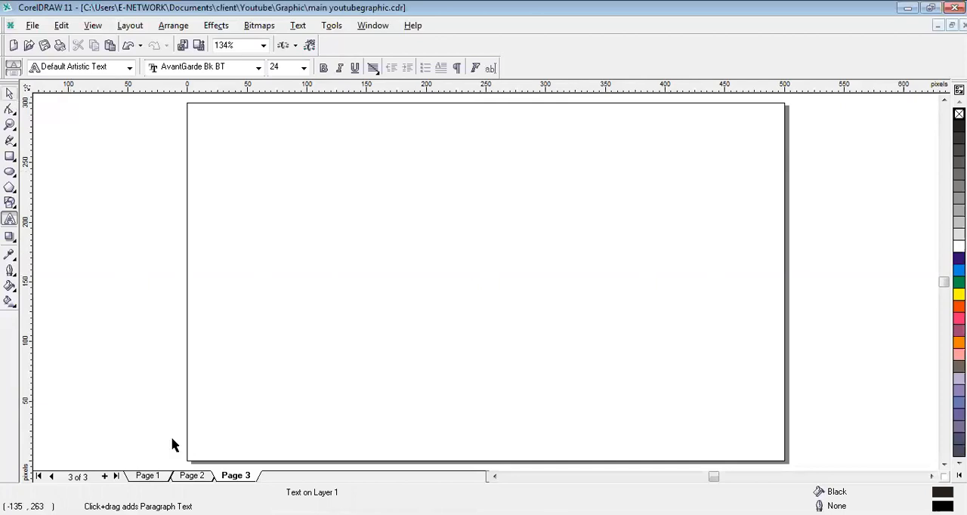
{"action": "left_click", "coordinate": [194, 477]}
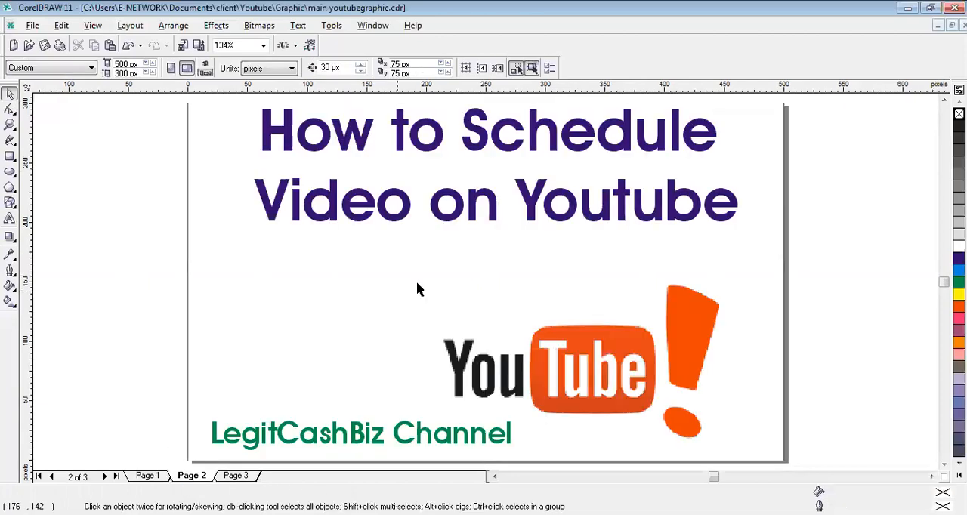
{"action": "left_click", "coordinate": [578, 240]}
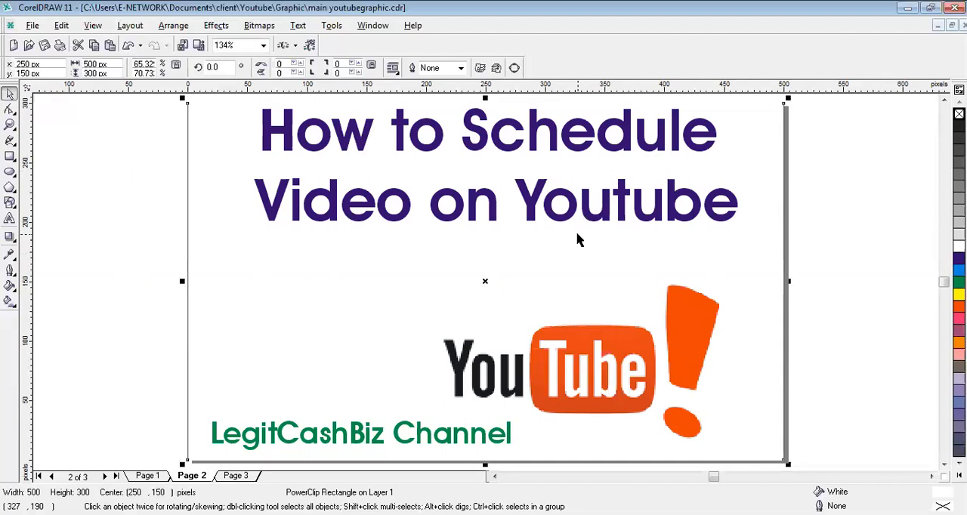
{"action": "key", "text": "F3"}
{"action": "left_click_drag", "start_coordinate": [654, 236], "coordinate": [878, 256]}
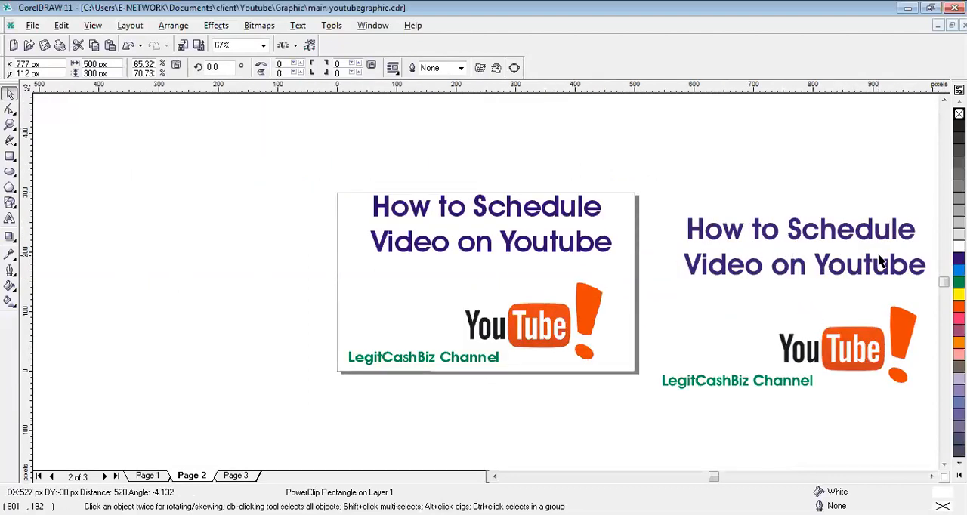
- On Page 3, center the copied "How to Schedule Video on Youtube" design on the page
{"action": "left_click", "coordinate": [243, 477]}
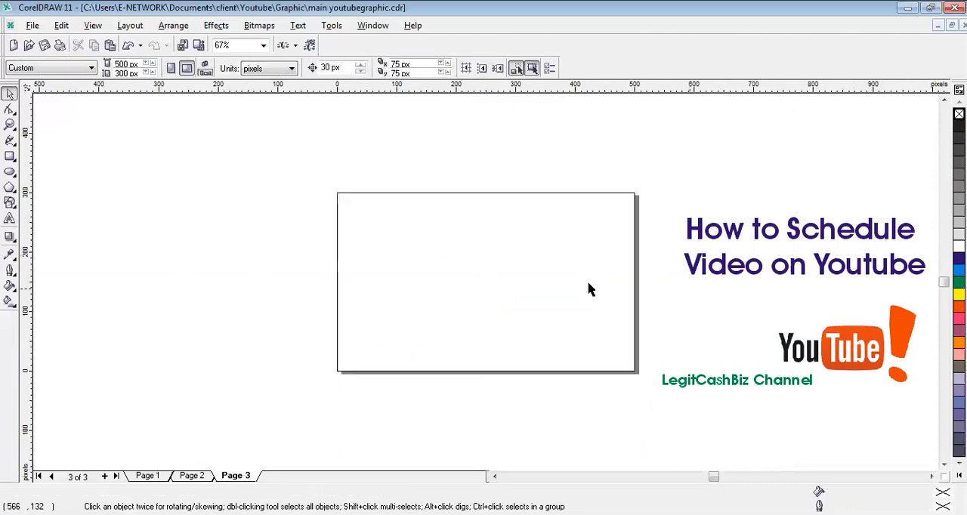
{"action": "left_click", "coordinate": [589, 289]}
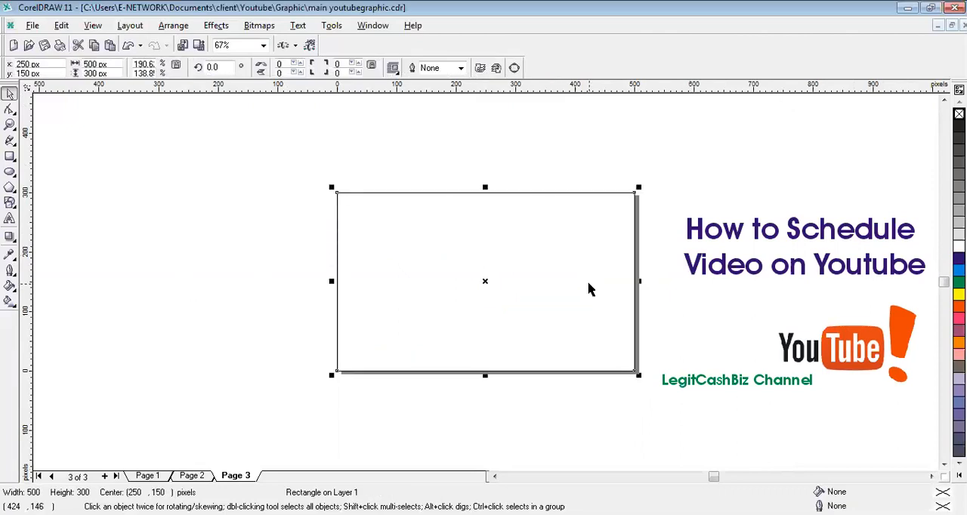
{"action": "left_click", "coordinate": [759, 256]}
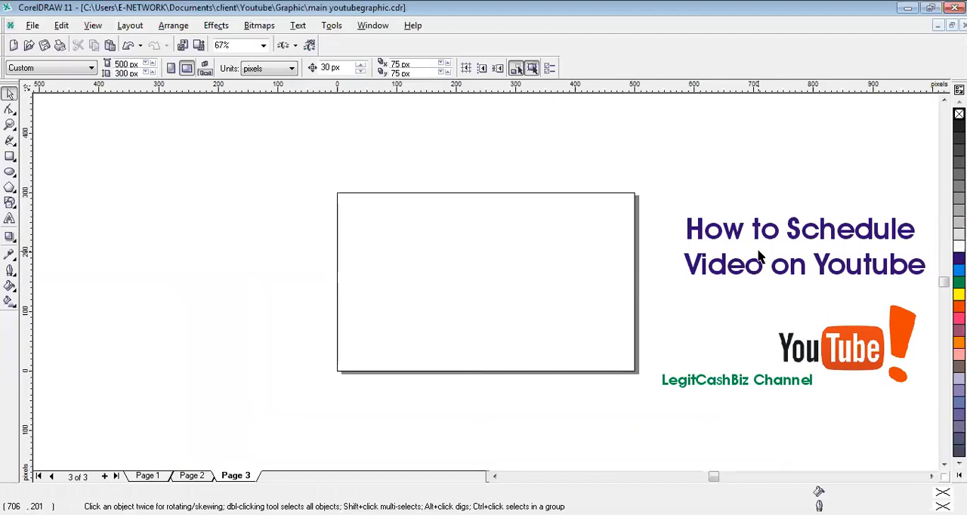
{"action": "left_click", "coordinate": [759, 256]}
{"action": "key", "text": "p"}
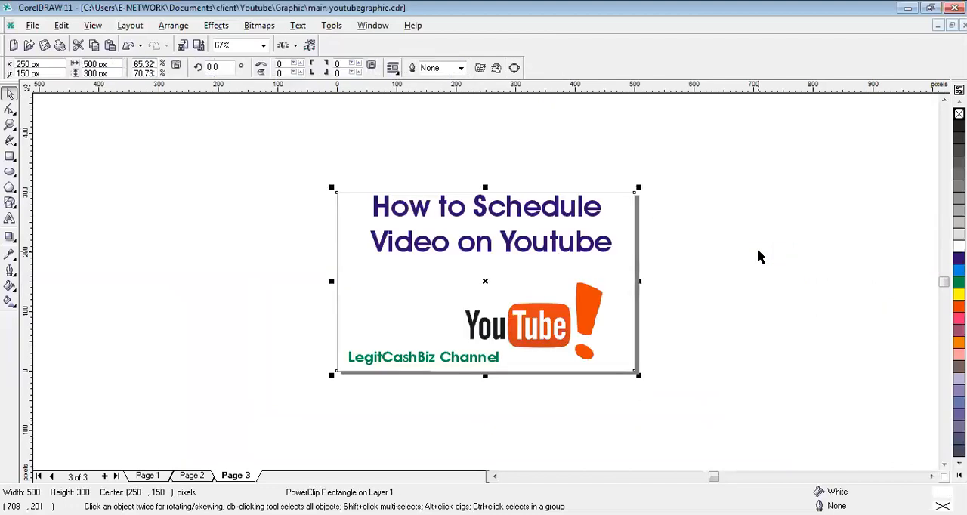
{"action": "key", "text": "shift+F2"}
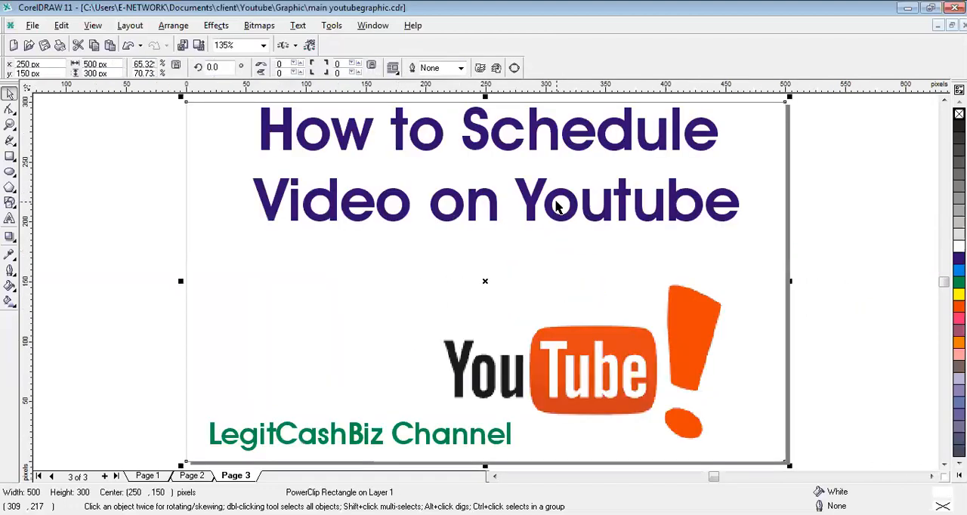